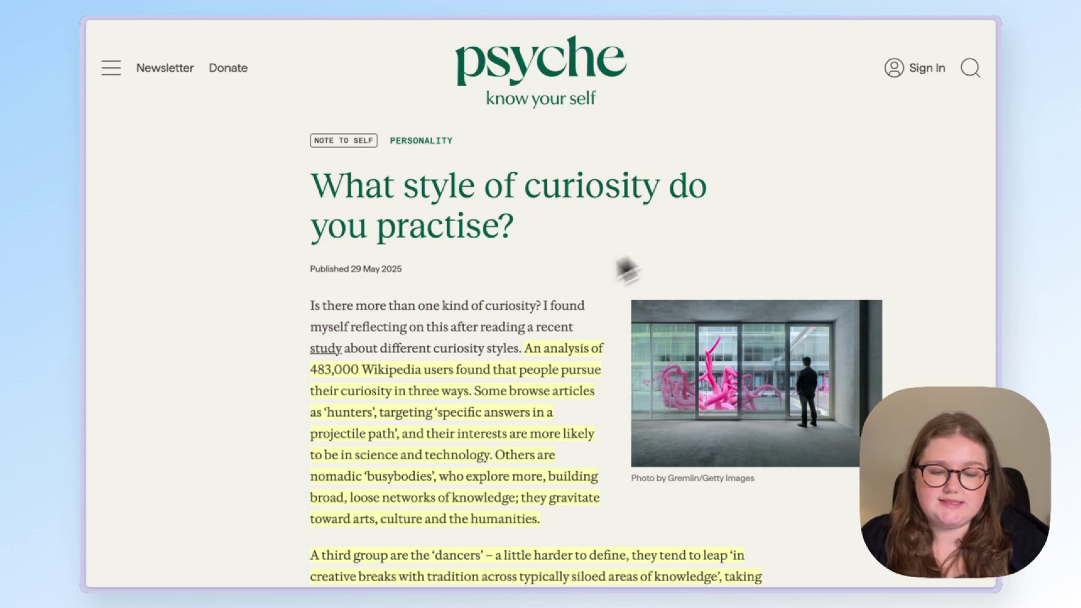
Step: Export the highlighted Psyche curiosity article from the Web Highlights panel to Capacities
{"action": "scroll", "coordinate": [531, 295], "scroll_direction": "down", "scroll_amount": 10}
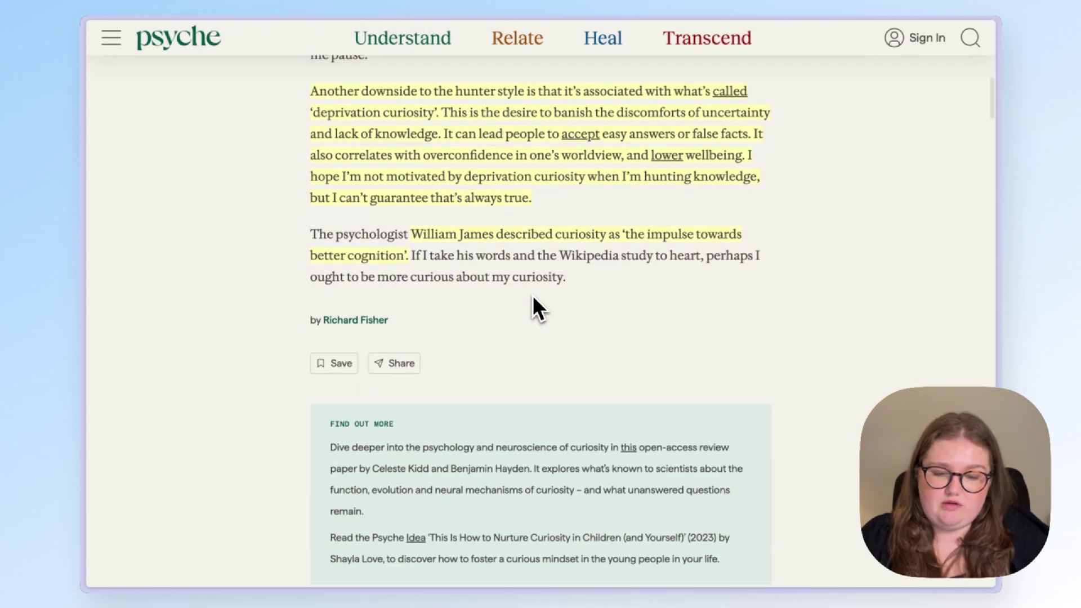
{"action": "scroll", "coordinate": [532, 294], "scroll_direction": "up", "scroll_amount": 10}
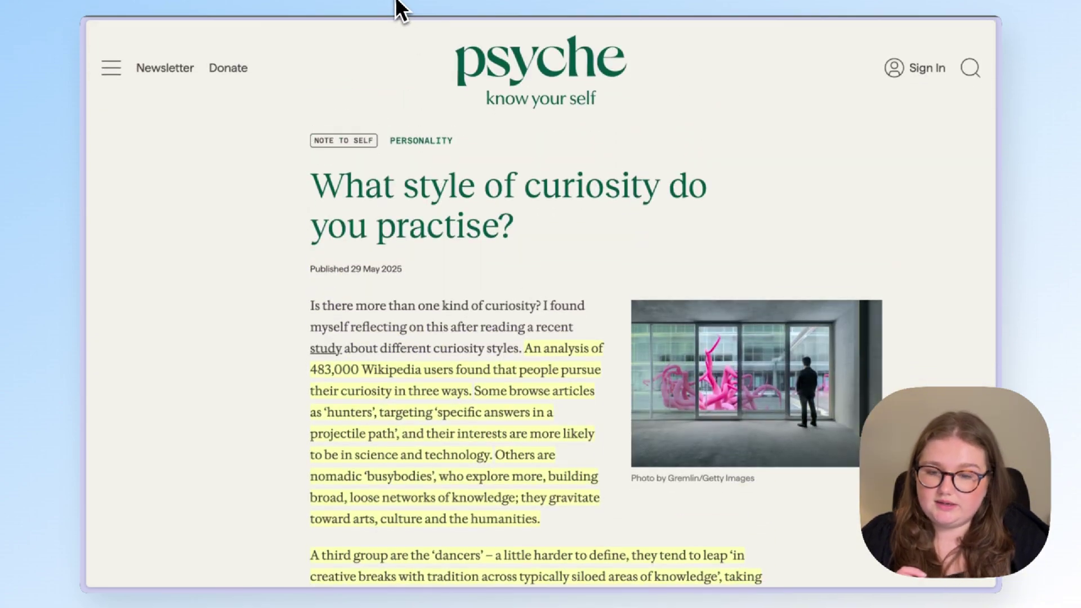
{"action": "left_click", "coordinate": [398, 8]}
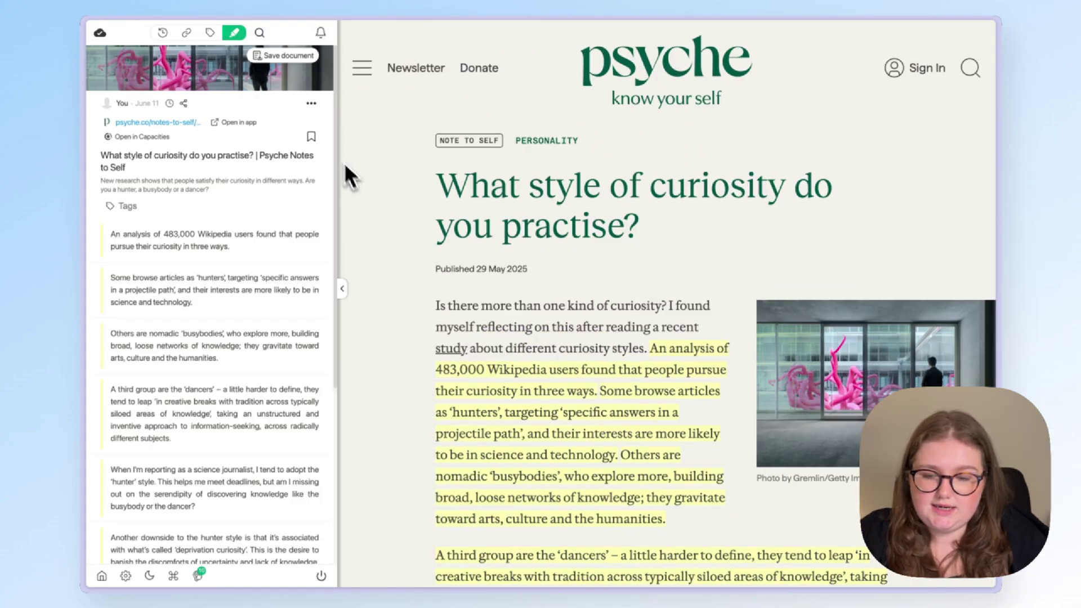
{"action": "left_click", "coordinate": [312, 103]}
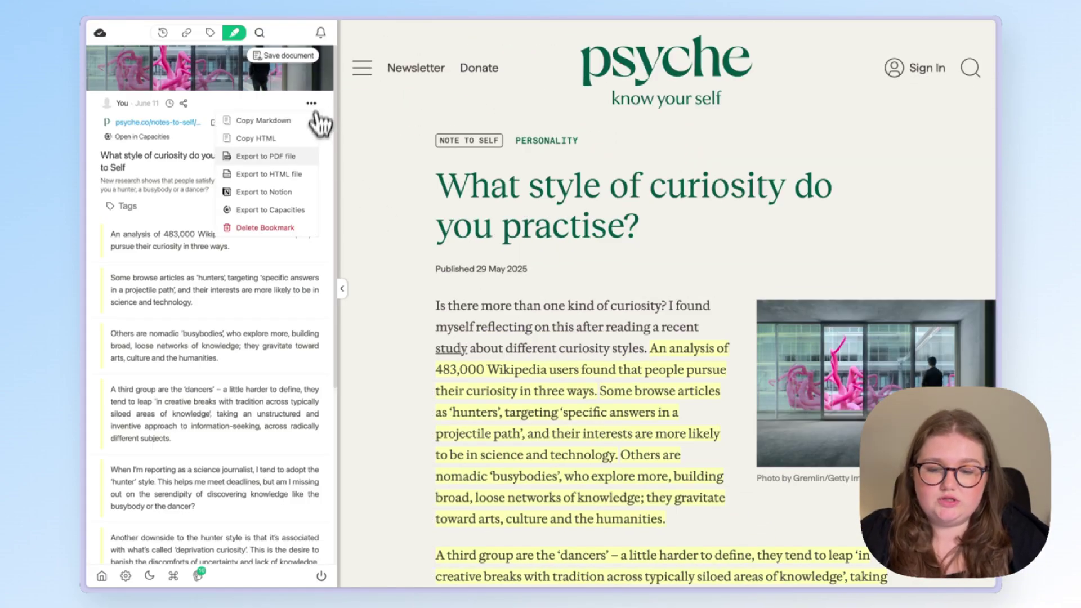
{"action": "left_click", "coordinate": [286, 217]}
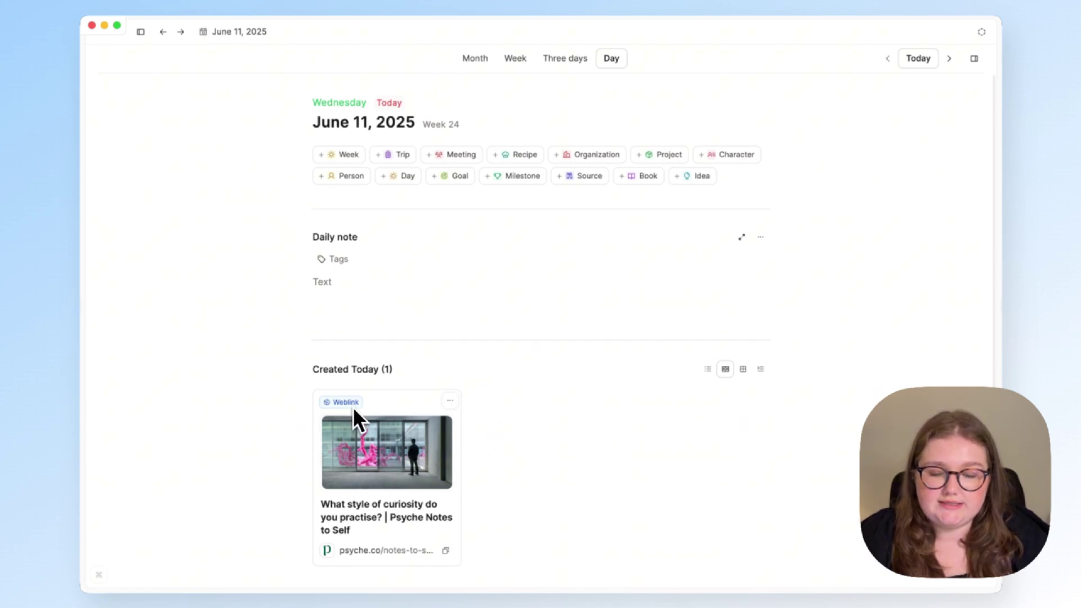
Step: Open the Weblinks collection, then search the workspace for 'style o' to find the Psyche weblink
{"action": "left_click", "coordinate": [141, 33]}
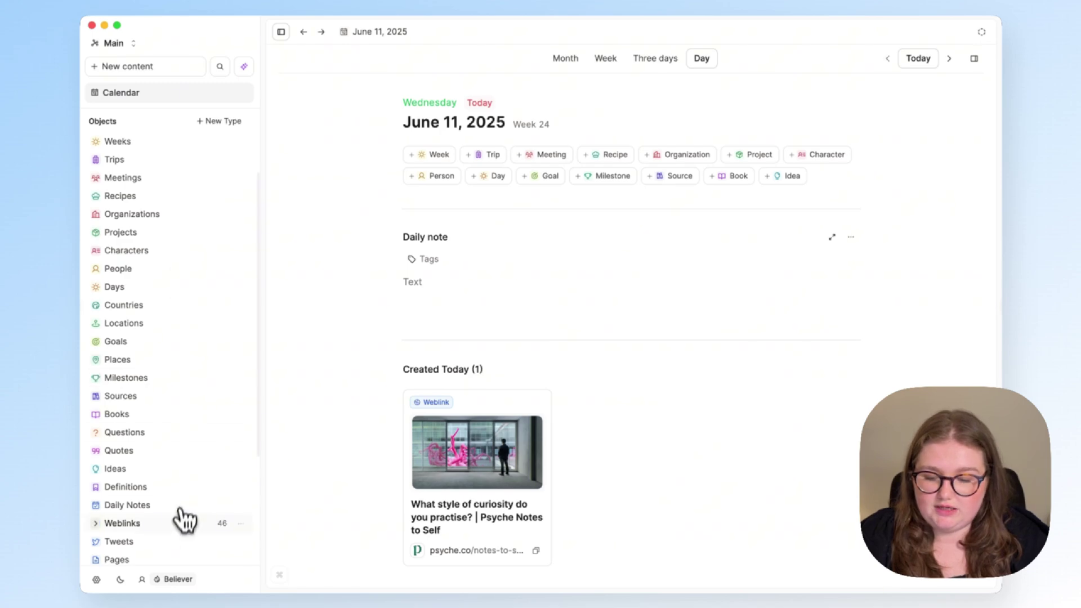
{"action": "left_click", "coordinate": [177, 526]}
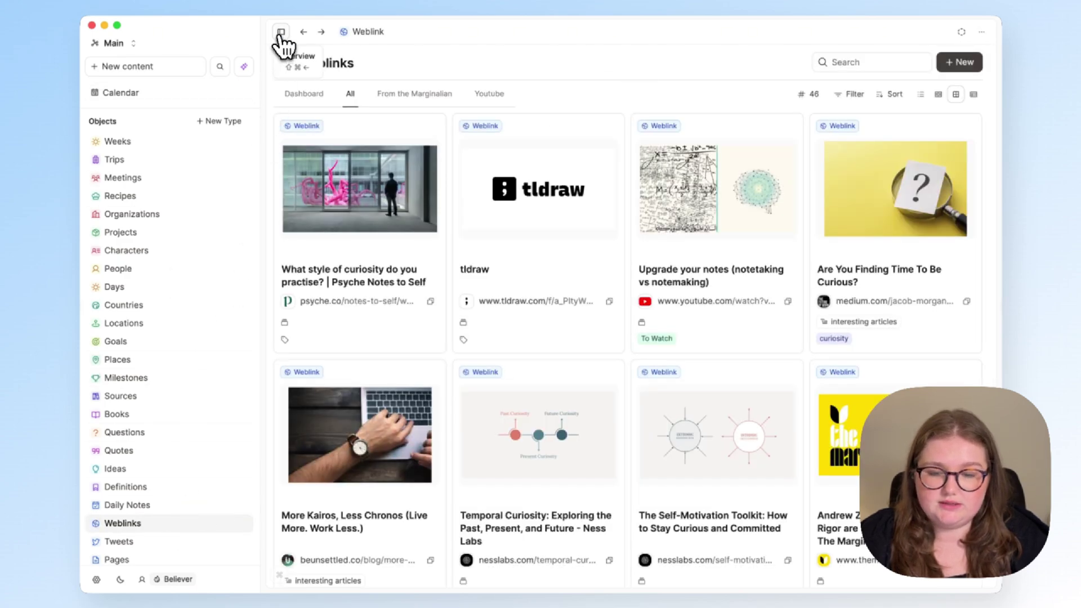
{"action": "left_click", "coordinate": [281, 33]}
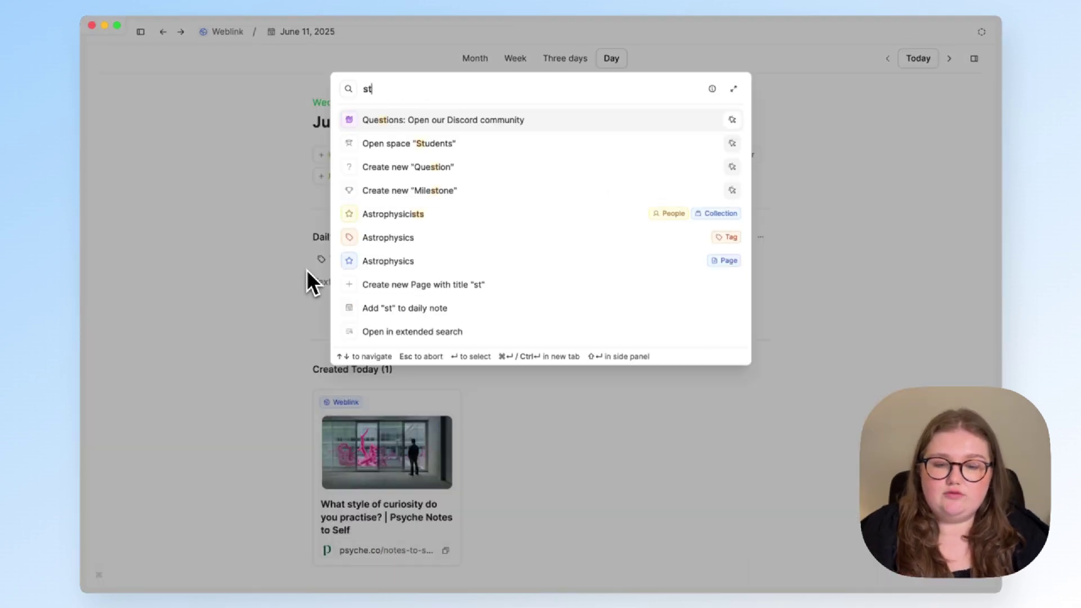
{"action": "type", "text": "yle o"}
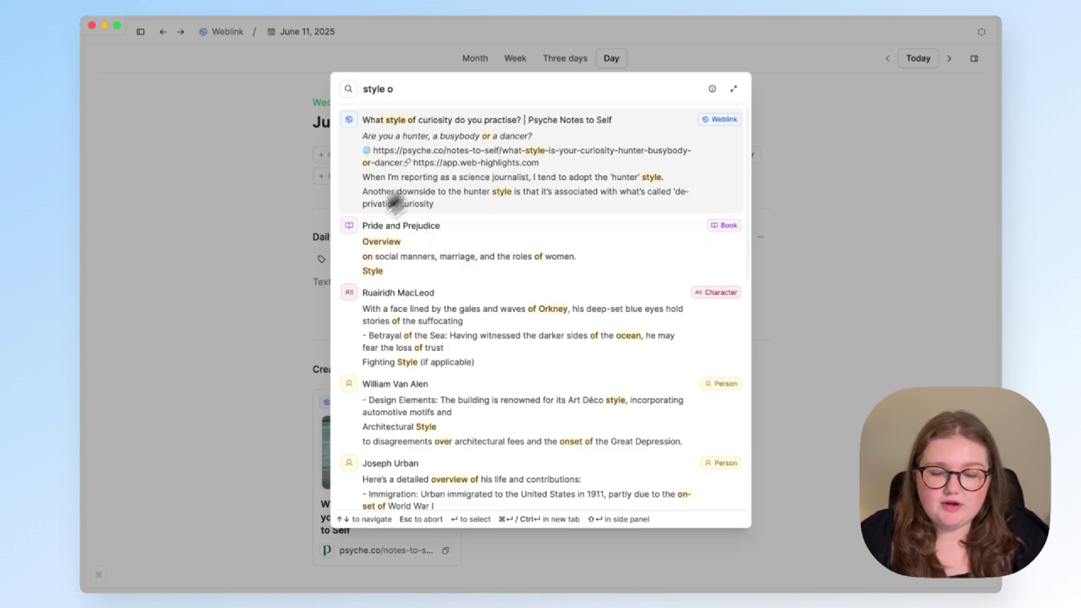
Step: Back in Weblinks, filter the collection by 'curiosity' to show four matching links
{"action": "left_click", "coordinate": [278, 267]}
{"action": "key", "text": "super+bracketleft"}
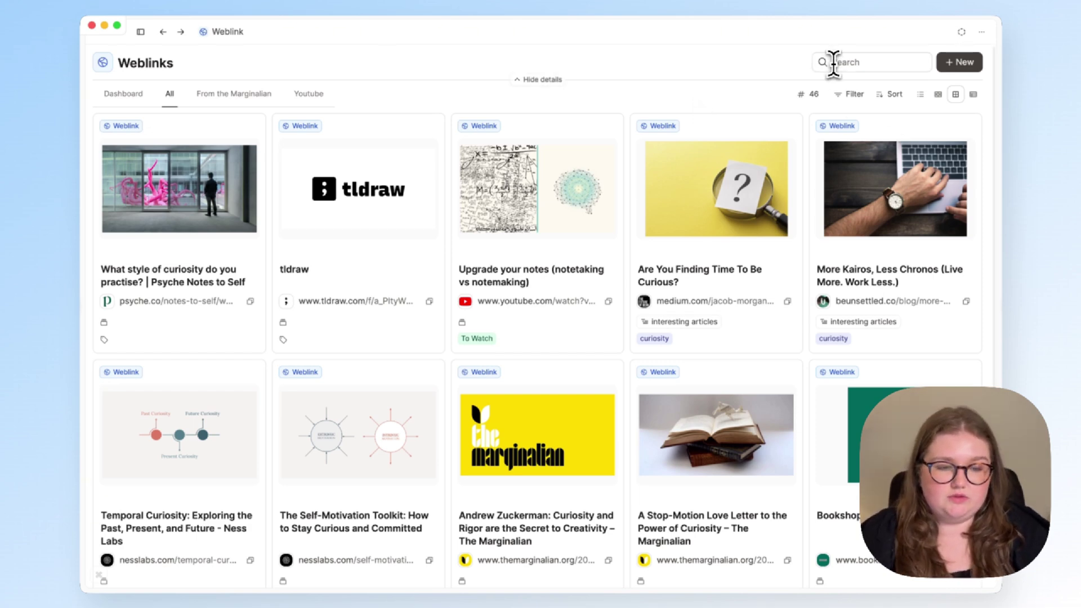
{"action": "left_click", "coordinate": [834, 63]}
{"action": "type", "text": "curiosity"}
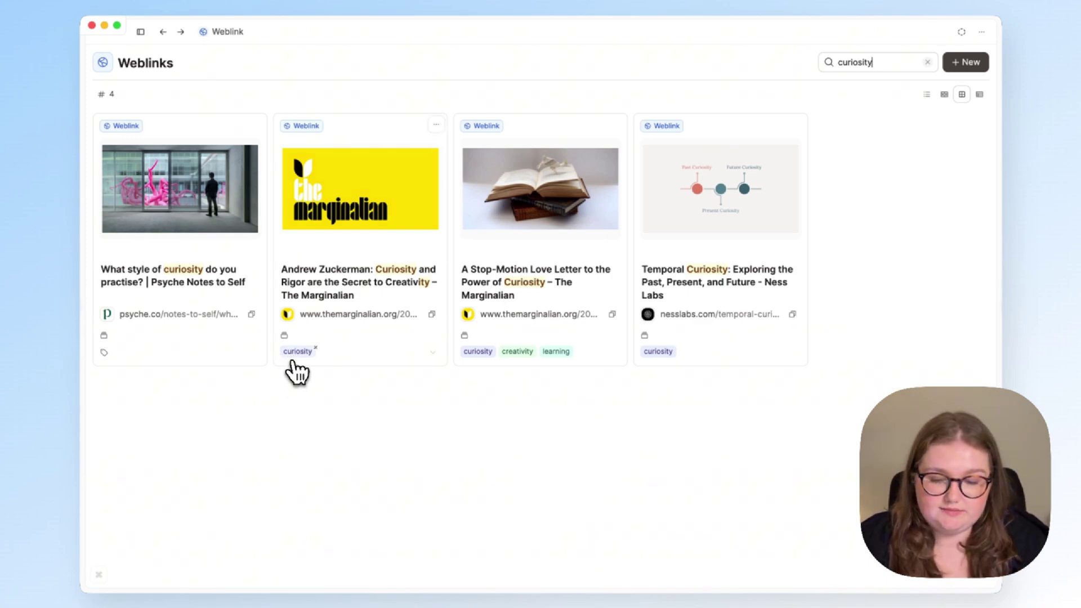
Step: Open the curiosity tag page and show 'What does a curiosity driven life look like for me?' beside it
{"action": "left_click", "coordinate": [294, 353]}
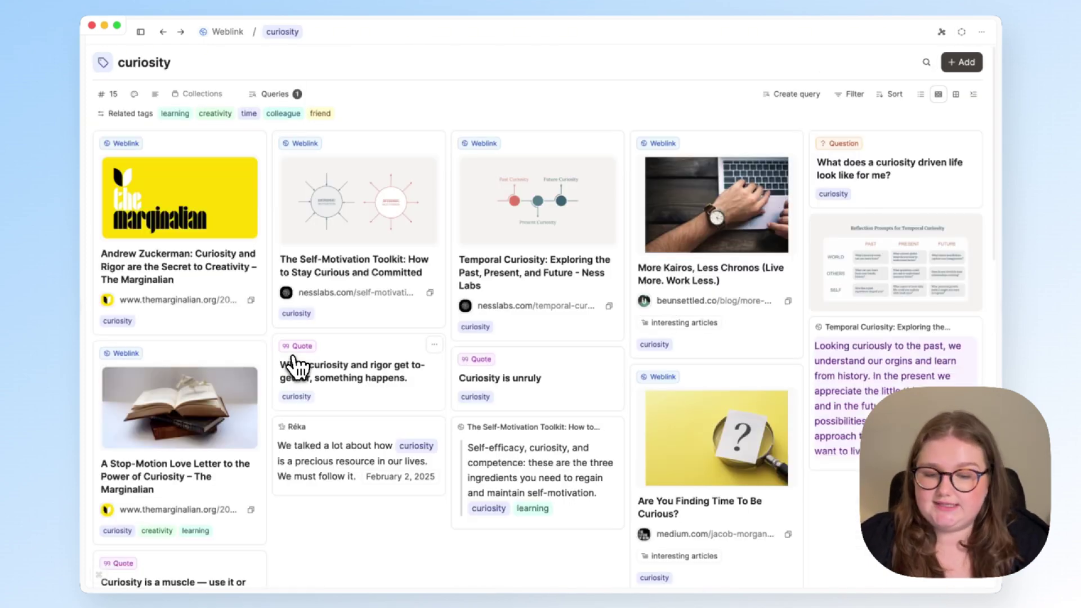
{"action": "mouse_move", "coordinate": [562, 118]}
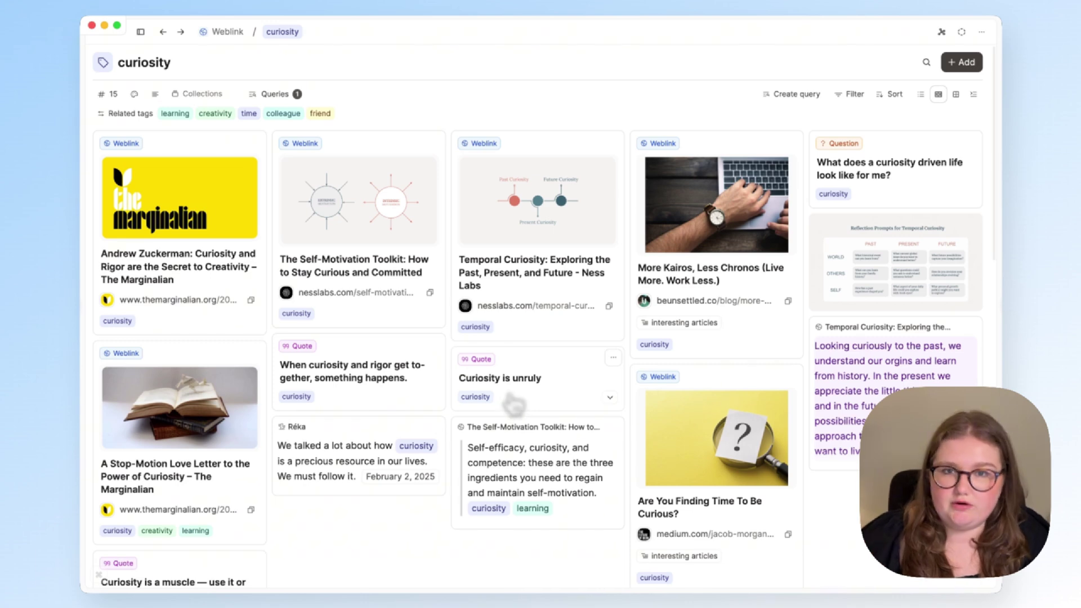
{"action": "scroll", "coordinate": [514, 405], "scroll_direction": "down", "scroll_amount": 2}
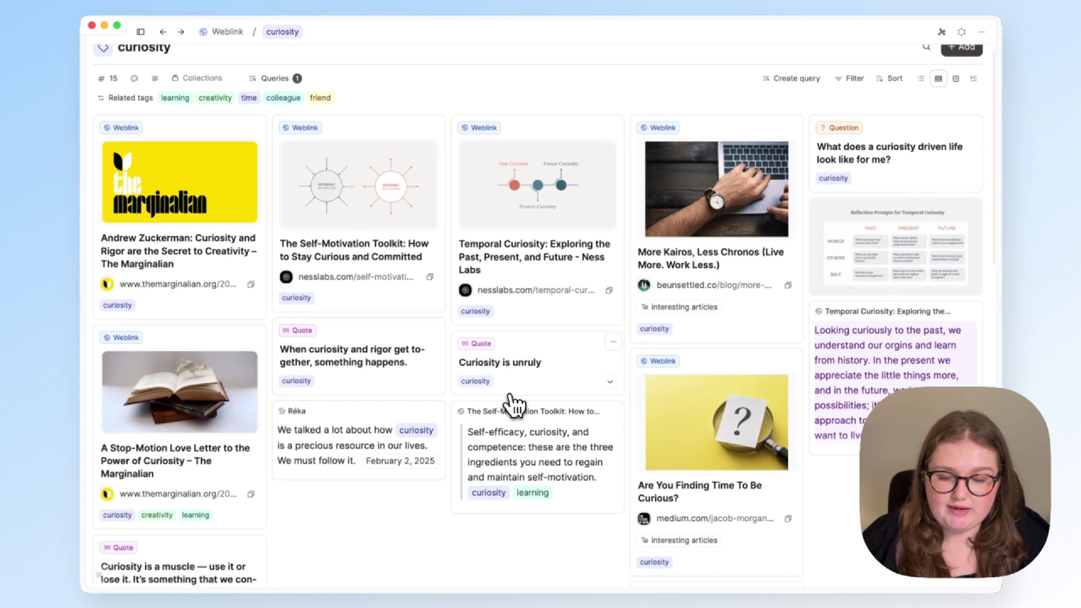
{"action": "scroll", "coordinate": [514, 404], "scroll_direction": "up", "scroll_amount": 2}
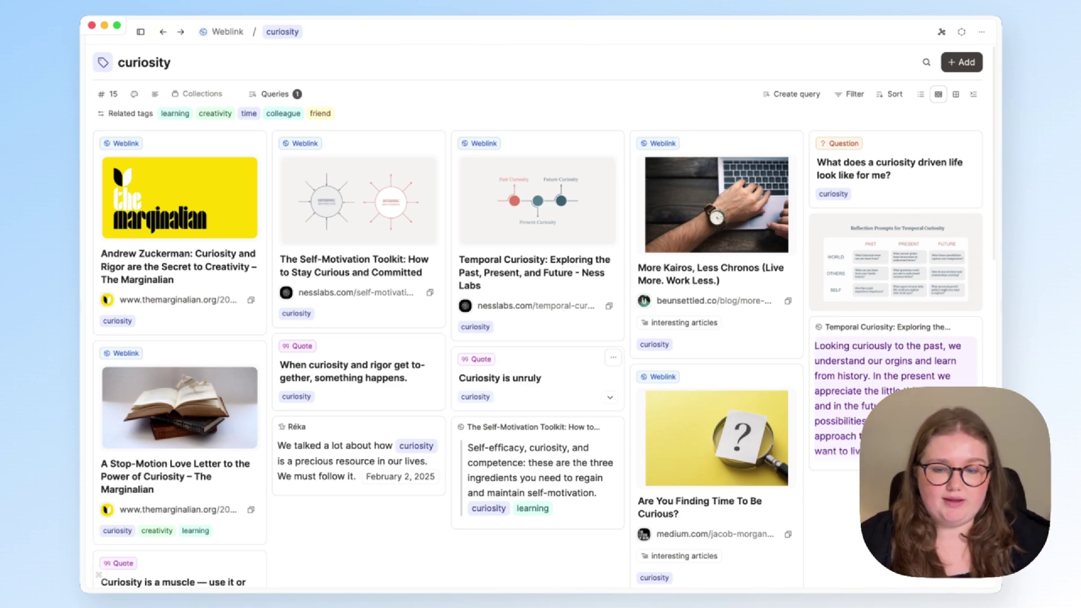
{"action": "left_click", "coordinate": [889, 168]}
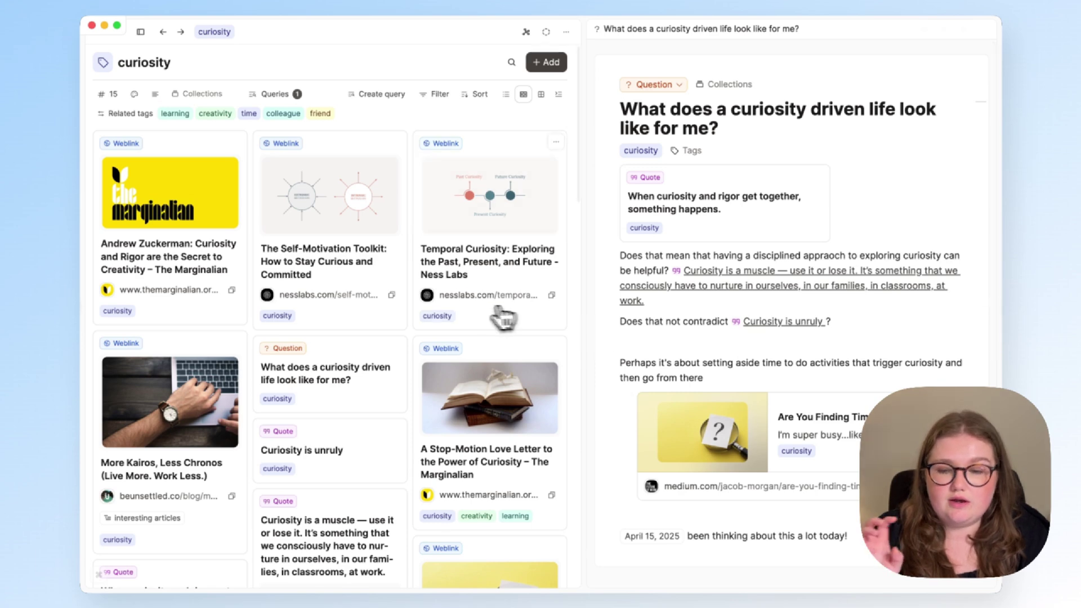
Step: Add an empty block below the 'Does that not contradict' line, then search for the Psyche article with Cmd+K
{"action": "scroll", "coordinate": [473, 316], "scroll_direction": "down", "scroll_amount": 3}
{"action": "scroll", "coordinate": [473, 317], "scroll_direction": "up", "scroll_amount": 3}
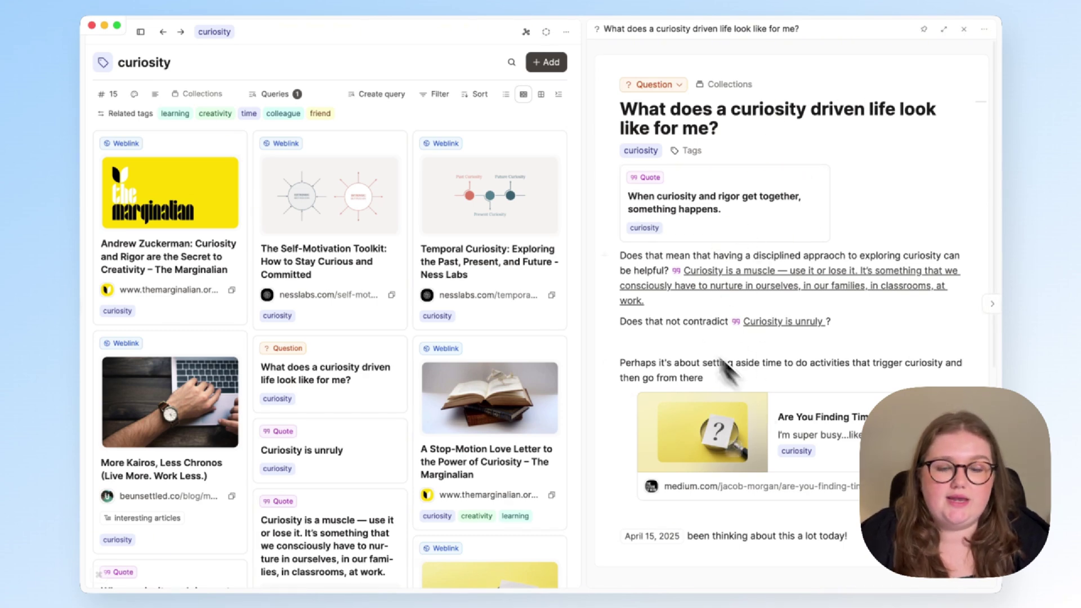
{"action": "scroll", "coordinate": [474, 295], "scroll_direction": "down", "scroll_amount": 3}
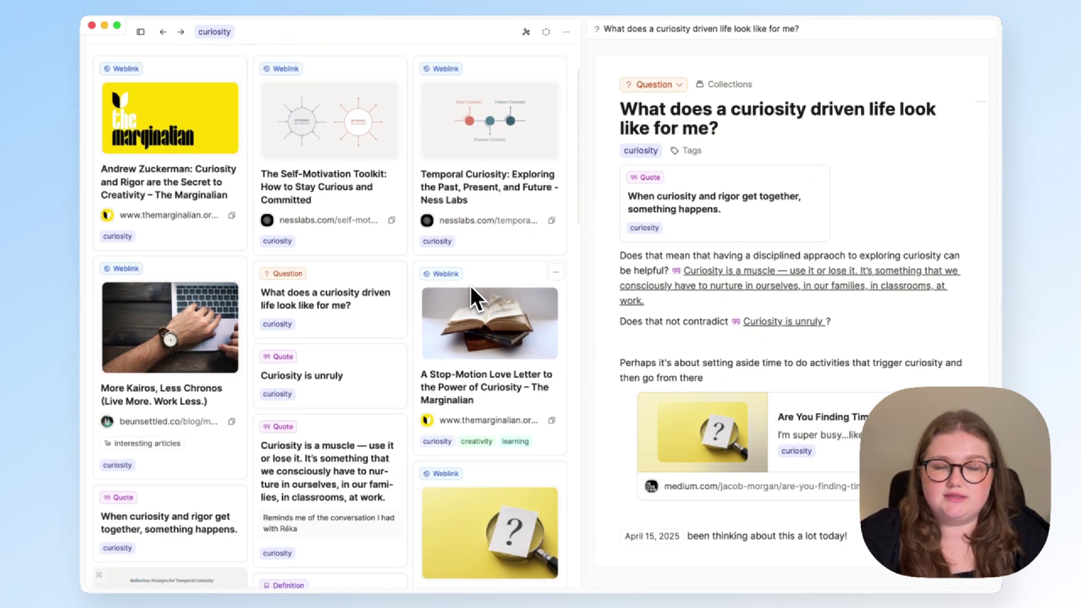
{"action": "left_click_drag", "start_coordinate": [615, 287], "coordinate": [632, 322]}
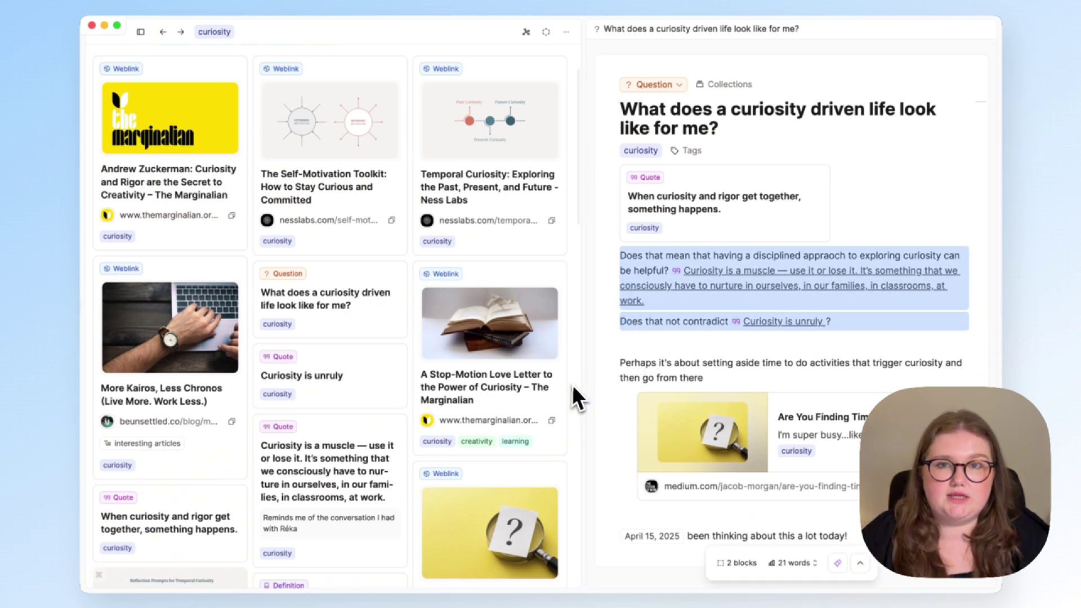
{"action": "left_click", "coordinate": [621, 345]}
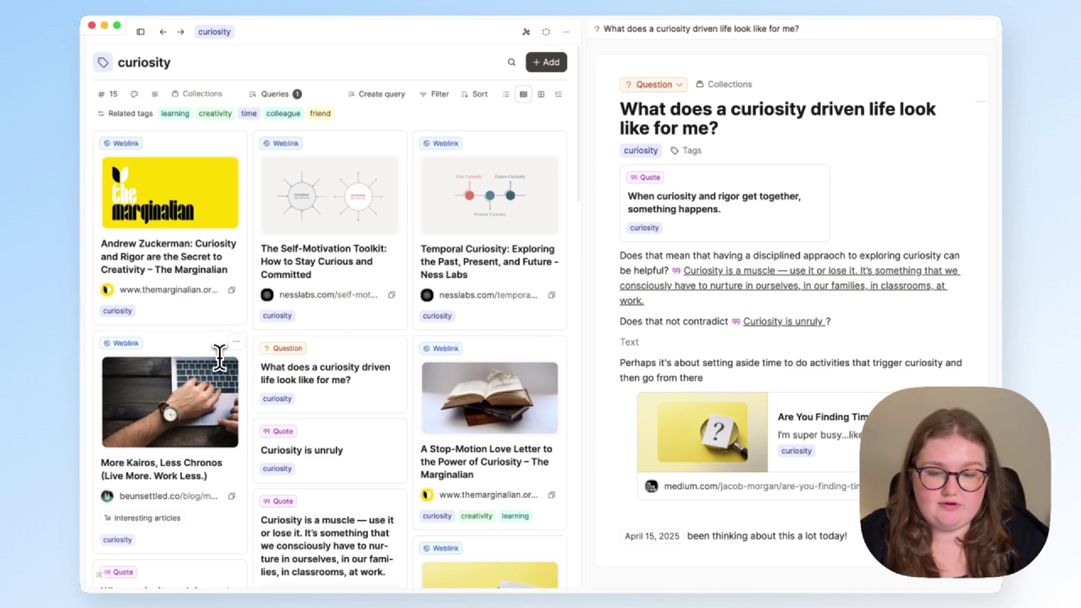
{"action": "key", "text": "super+k"}
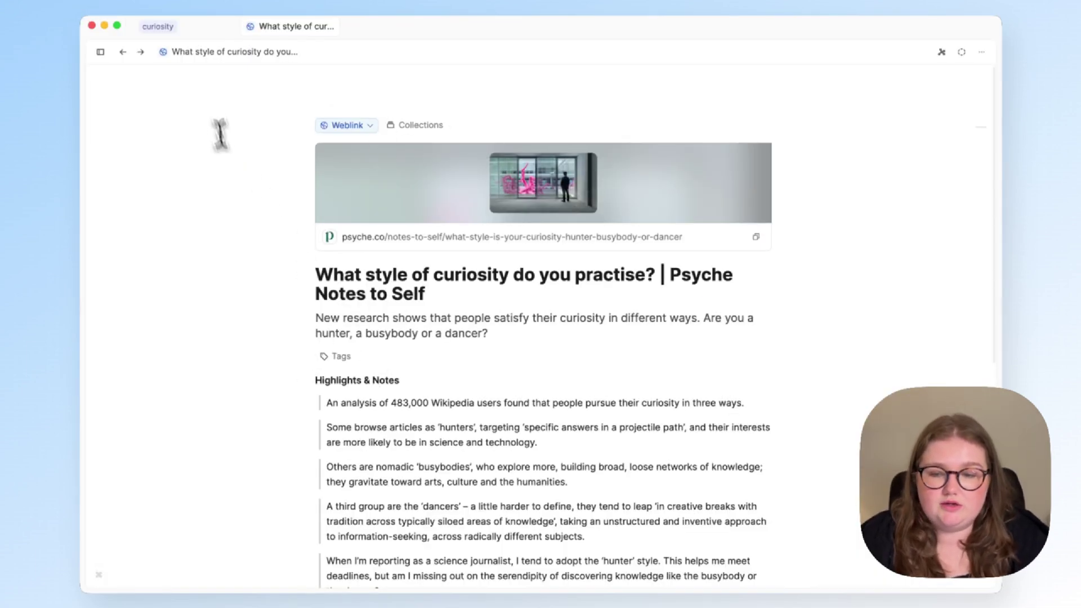
Step: Tag the Psyche article 'curiosity' and check it now heads the 16-item curiosity tag page
{"action": "left_click", "coordinate": [177, 30]}
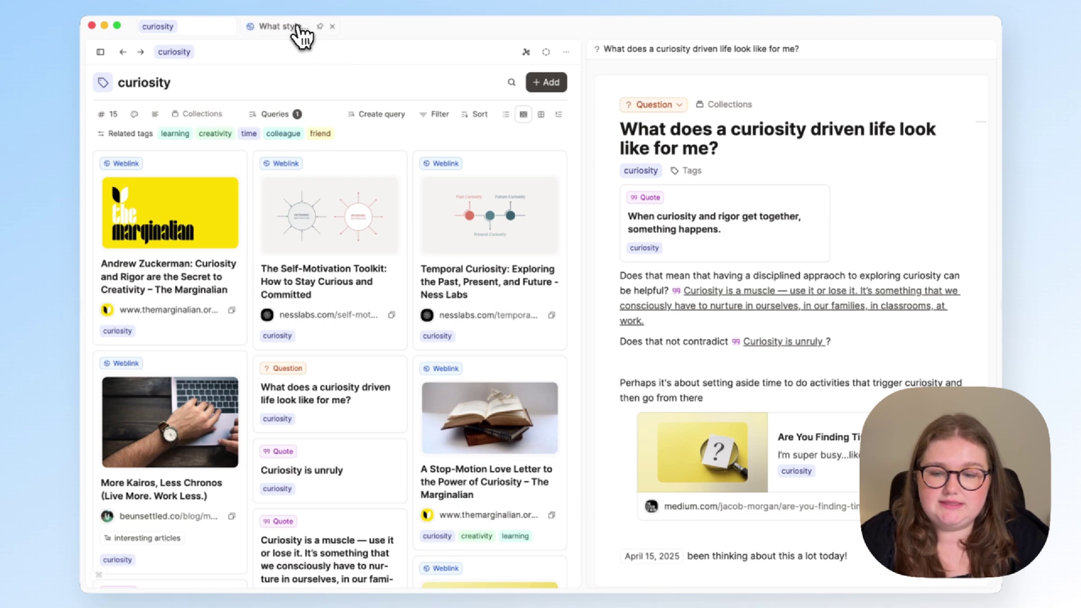
{"action": "left_click", "coordinate": [298, 29]}
{"action": "left_click", "coordinate": [339, 356]}
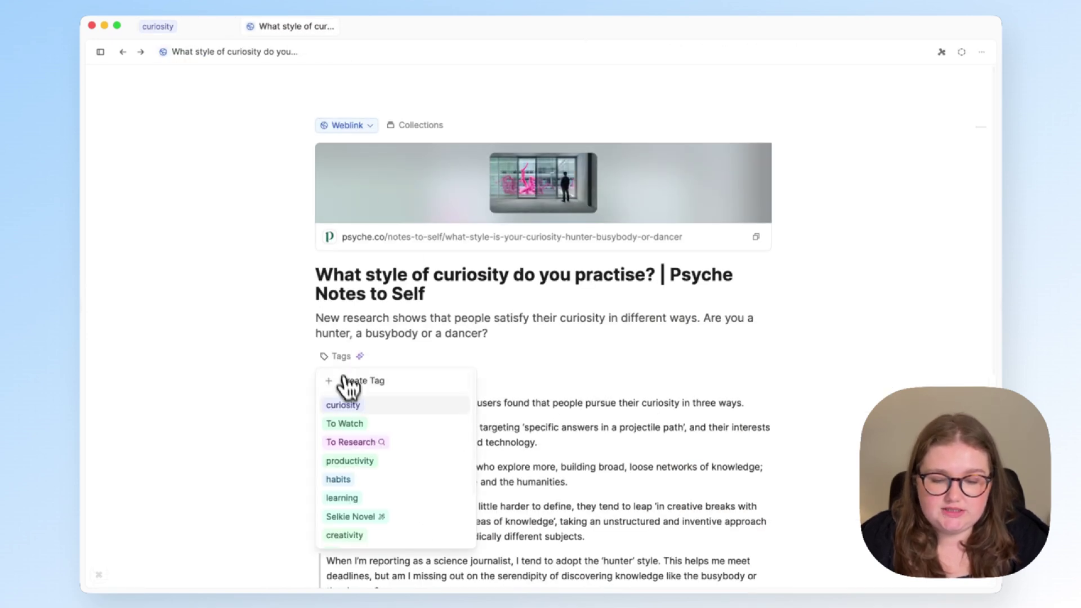
{"action": "left_click", "coordinate": [345, 404]}
{"action": "left_click", "coordinate": [192, 29]}
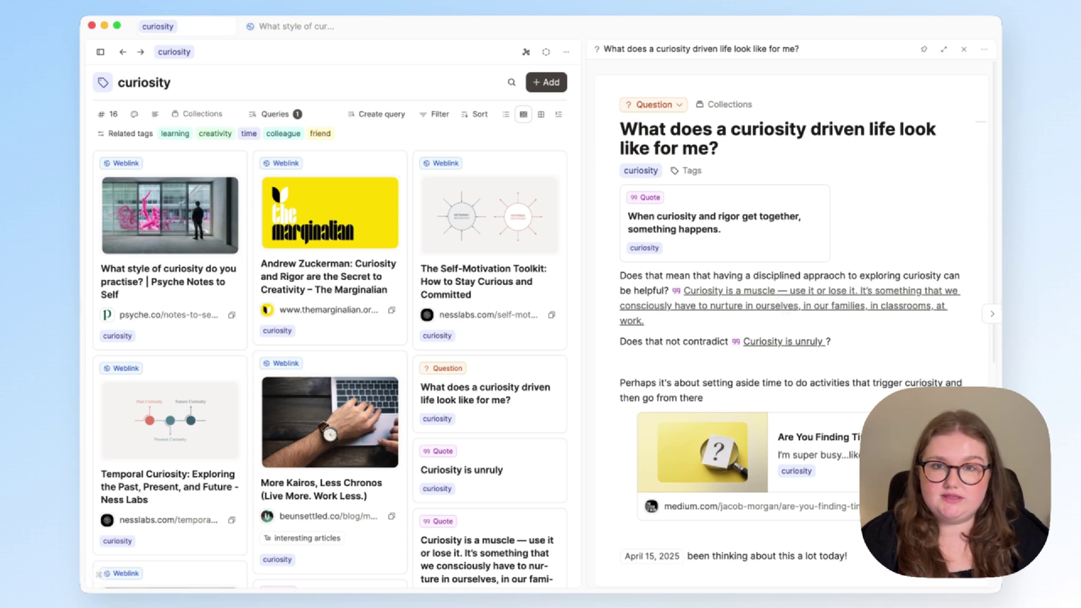
Step: Review the Psyche article tab, then return to the curiosity tag page
{"action": "key", "text": "ctrl+Tab"}
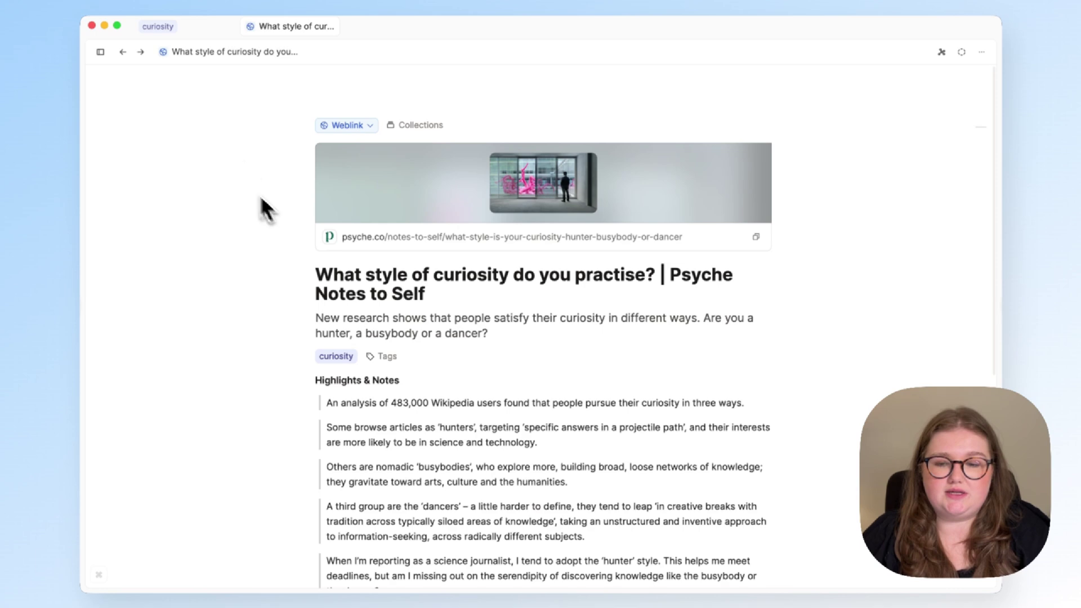
{"action": "left_click", "coordinate": [208, 27]}
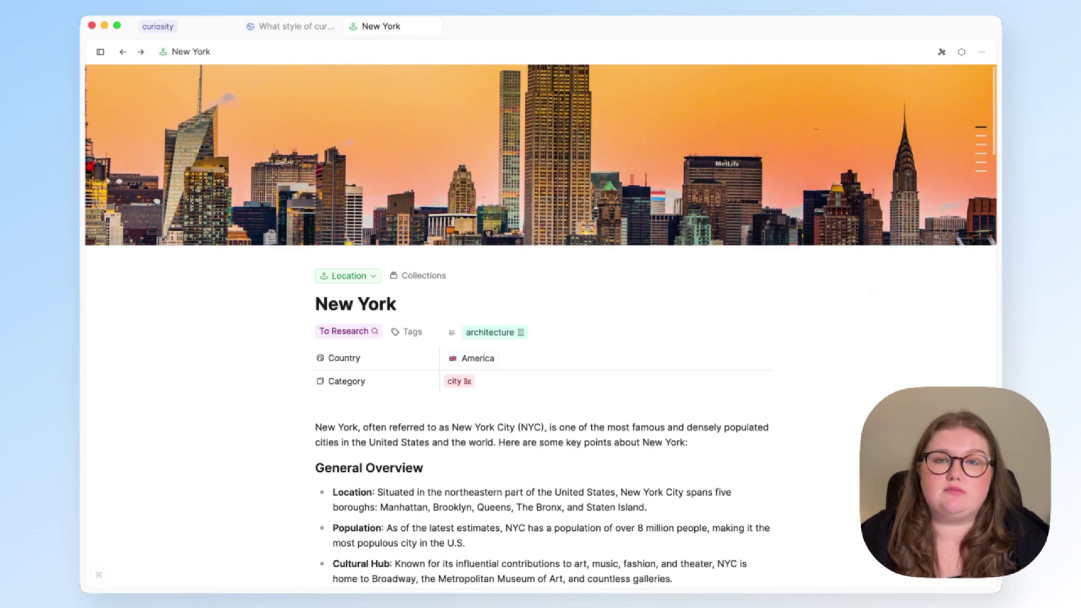
{"action": "scroll", "coordinate": [707, 339], "scroll_direction": "down", "scroll_amount": 6}
{"action": "scroll", "coordinate": [704, 335], "scroll_direction": "down", "scroll_amount": 15}
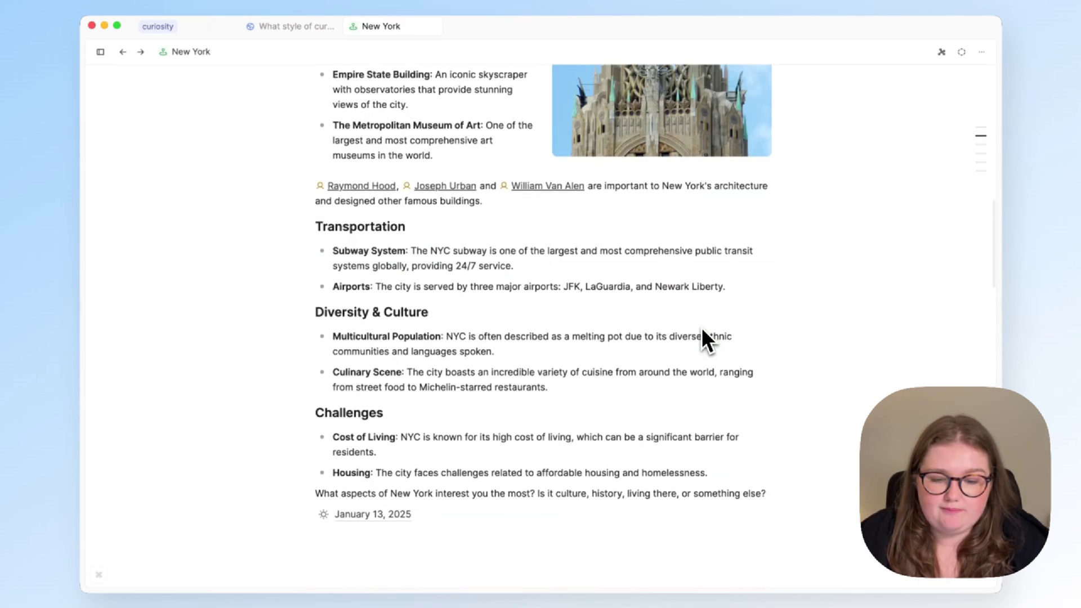
{"action": "scroll", "coordinate": [702, 330], "scroll_direction": "down", "scroll_amount": 5}
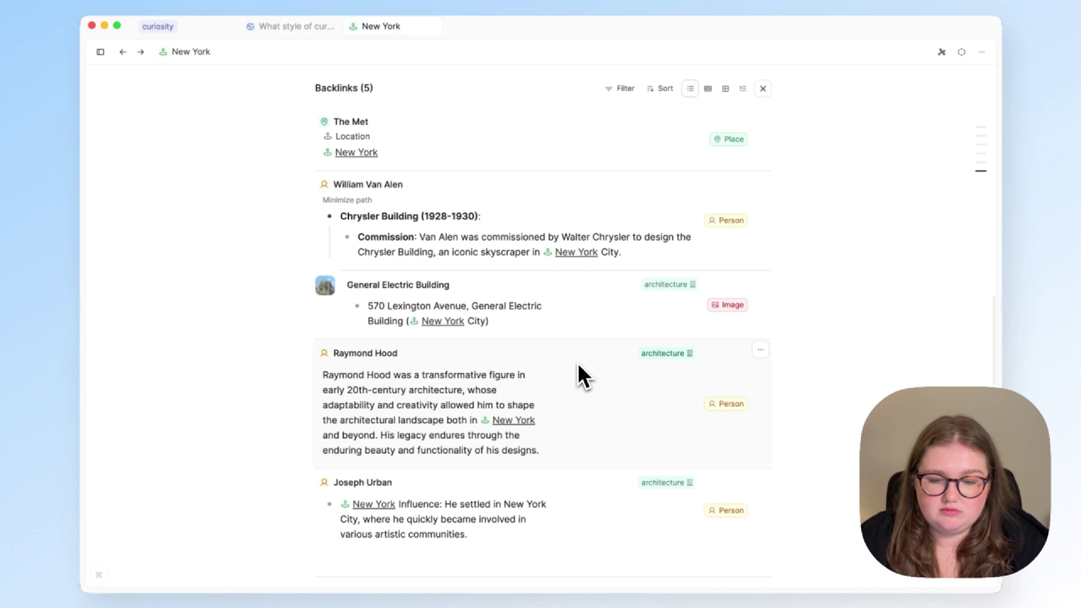
{"action": "scroll", "coordinate": [577, 362], "scroll_direction": "up", "scroll_amount": 5}
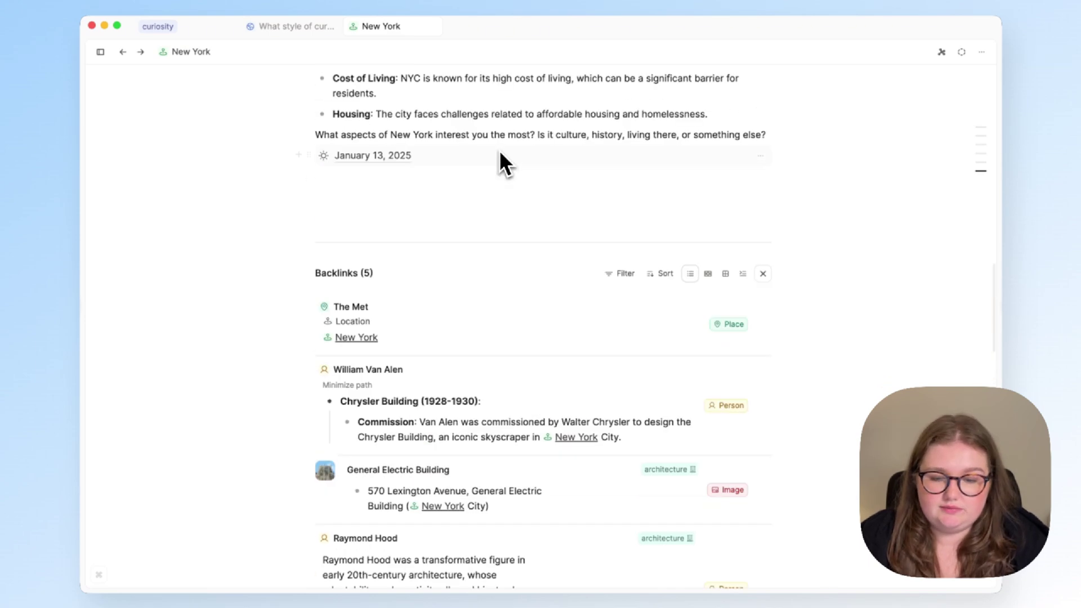
{"action": "scroll", "coordinate": [464, 308], "scroll_direction": "down", "scroll_amount": 12}
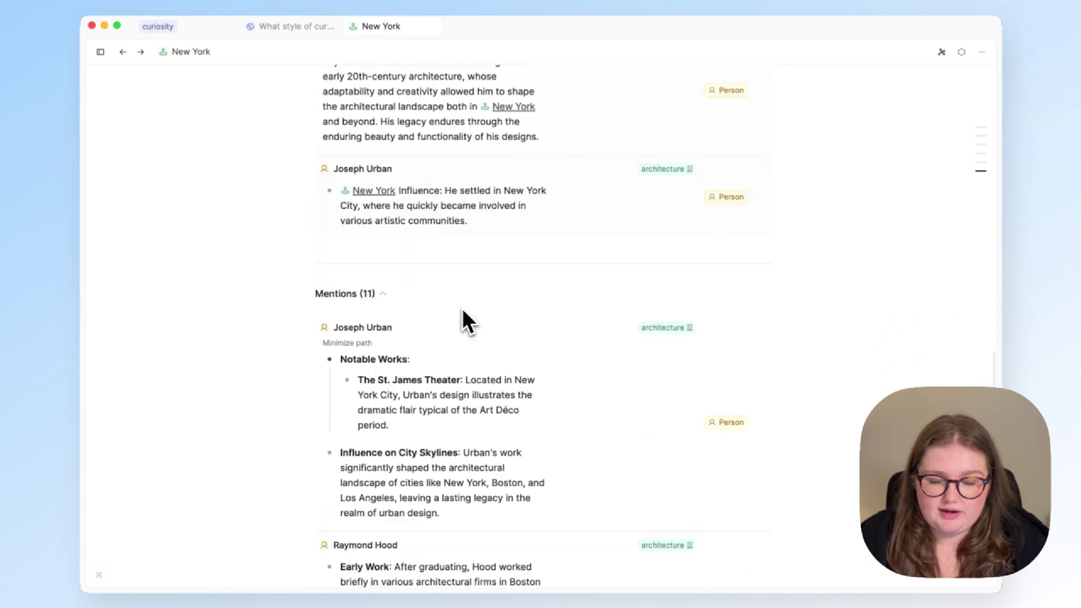
{"action": "scroll", "coordinate": [499, 358], "scroll_direction": "down", "scroll_amount": 3}
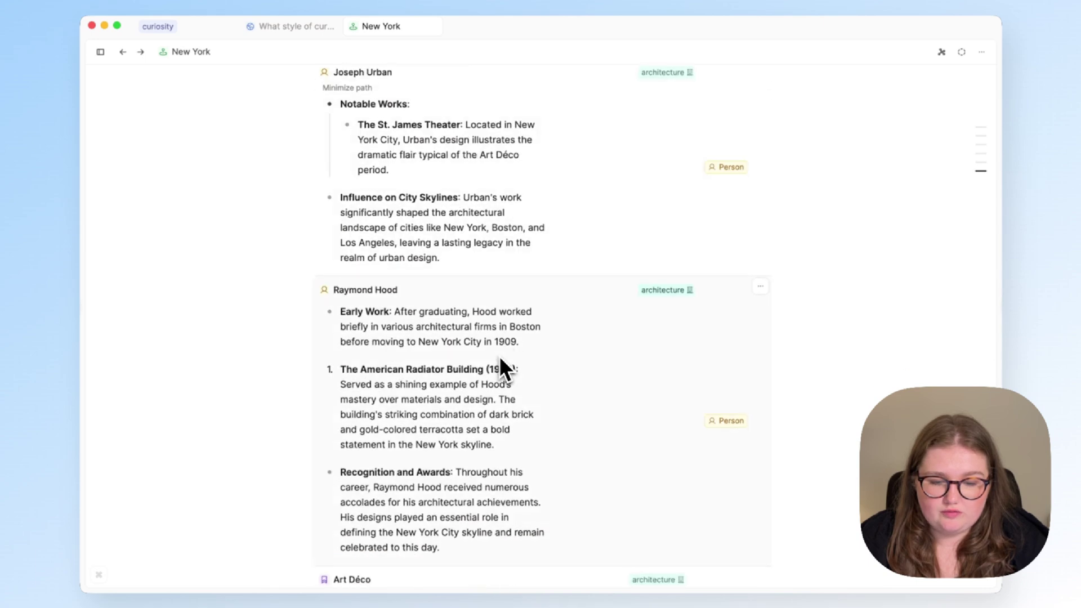
{"action": "scroll", "coordinate": [605, 294], "scroll_direction": "down", "scroll_amount": 12}
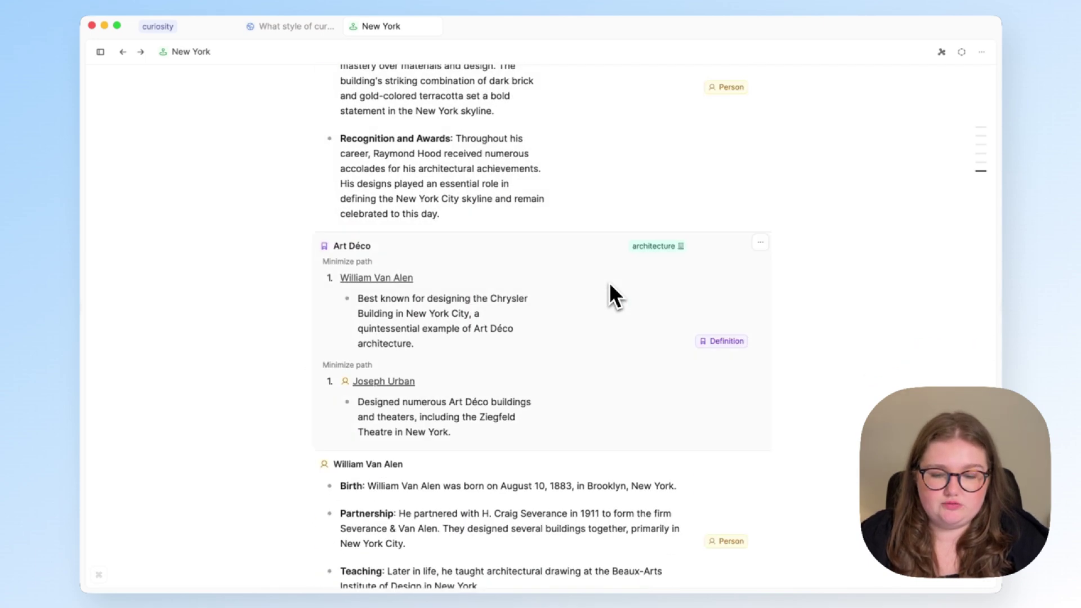
{"action": "scroll", "coordinate": [613, 294], "scroll_direction": "up", "scroll_amount": 10}
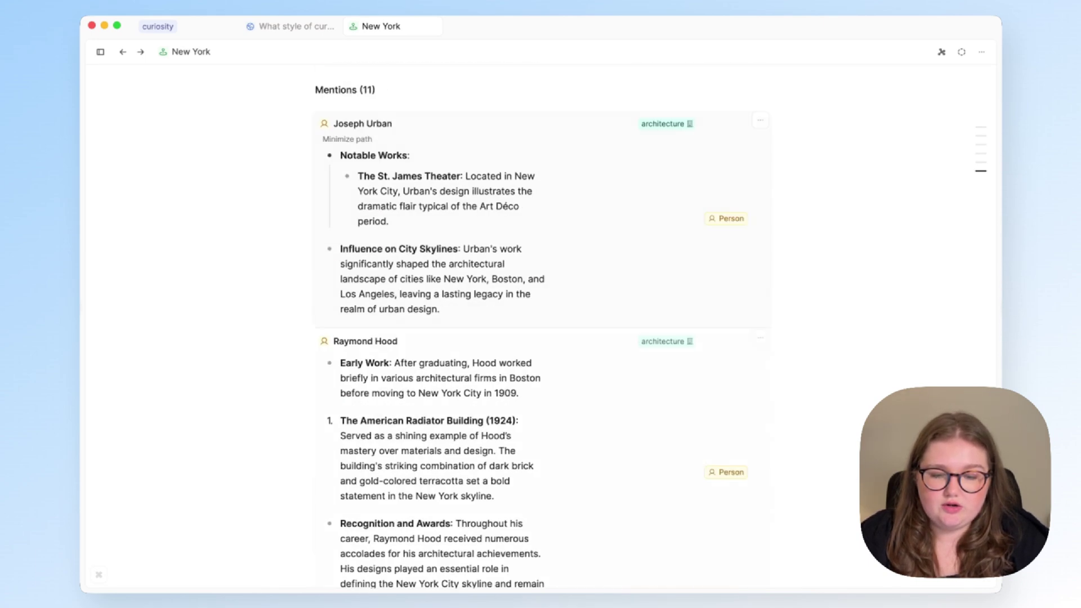
{"action": "scroll", "coordinate": [612, 293], "scroll_direction": "down", "scroll_amount": 3}
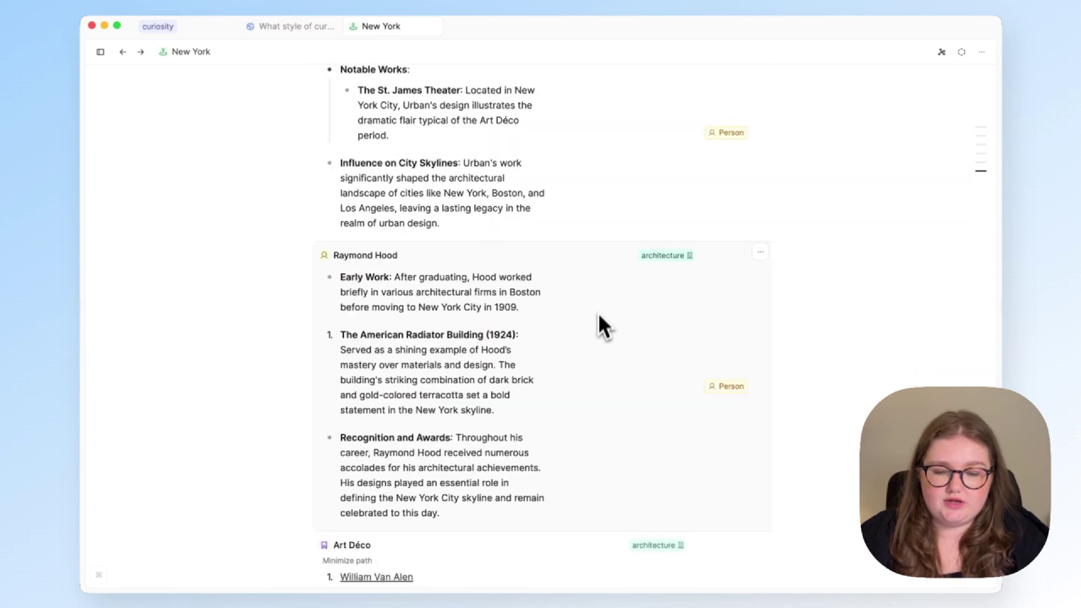
{"action": "scroll", "coordinate": [600, 296], "scroll_direction": "down", "scroll_amount": 10}
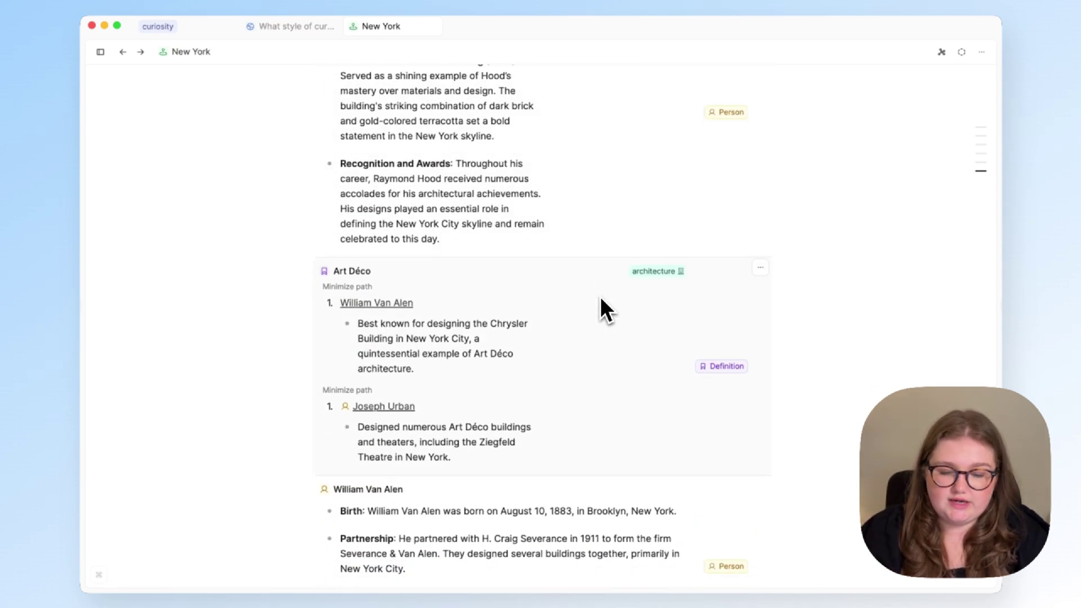
{"action": "scroll", "coordinate": [600, 296], "scroll_direction": "up", "scroll_amount": 4}
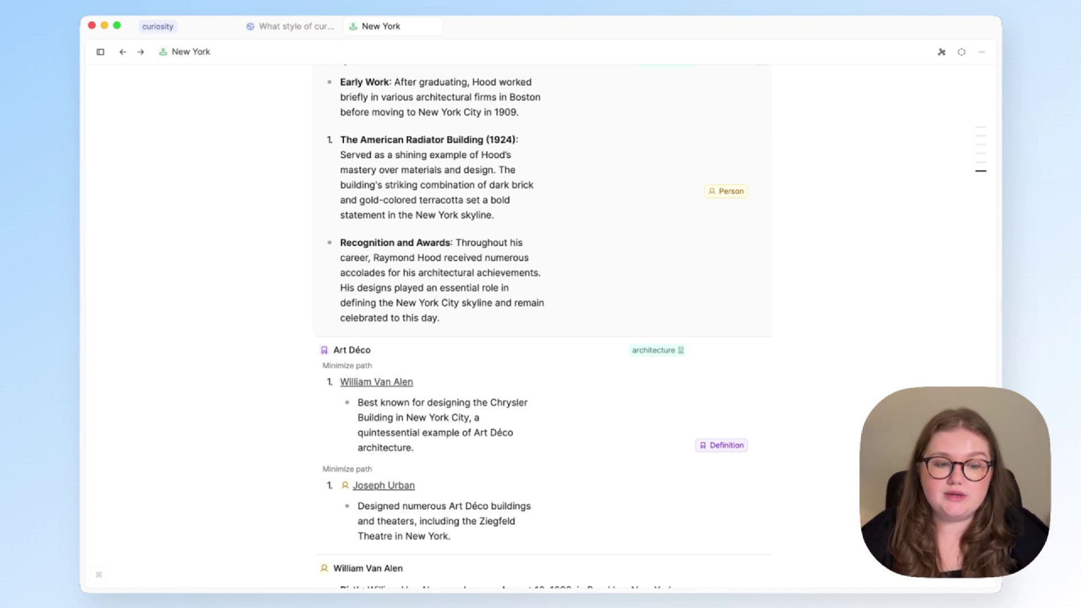
{"action": "scroll", "coordinate": [600, 296], "scroll_direction": "up", "scroll_amount": 9}
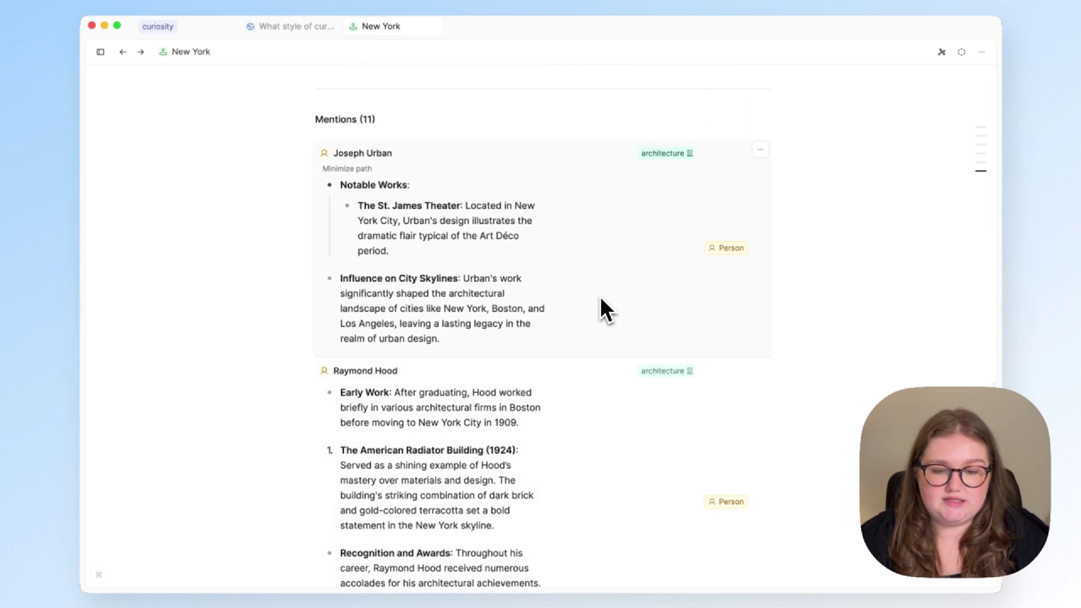
{"action": "scroll", "coordinate": [600, 296], "scroll_direction": "up", "scroll_amount": 10}
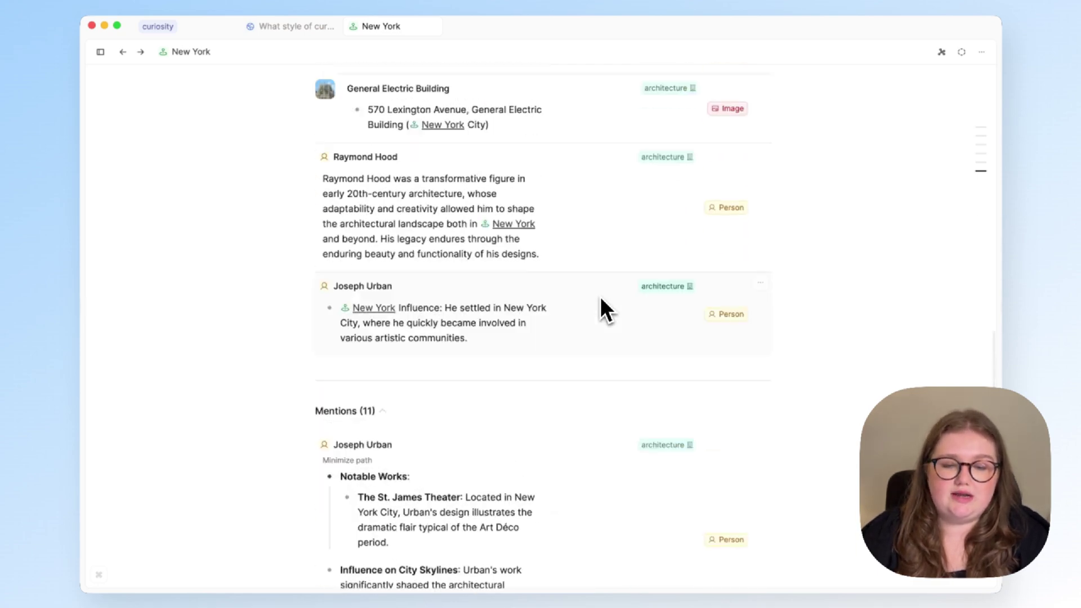
{"action": "scroll", "coordinate": [600, 296], "scroll_direction": "up", "scroll_amount": 20}
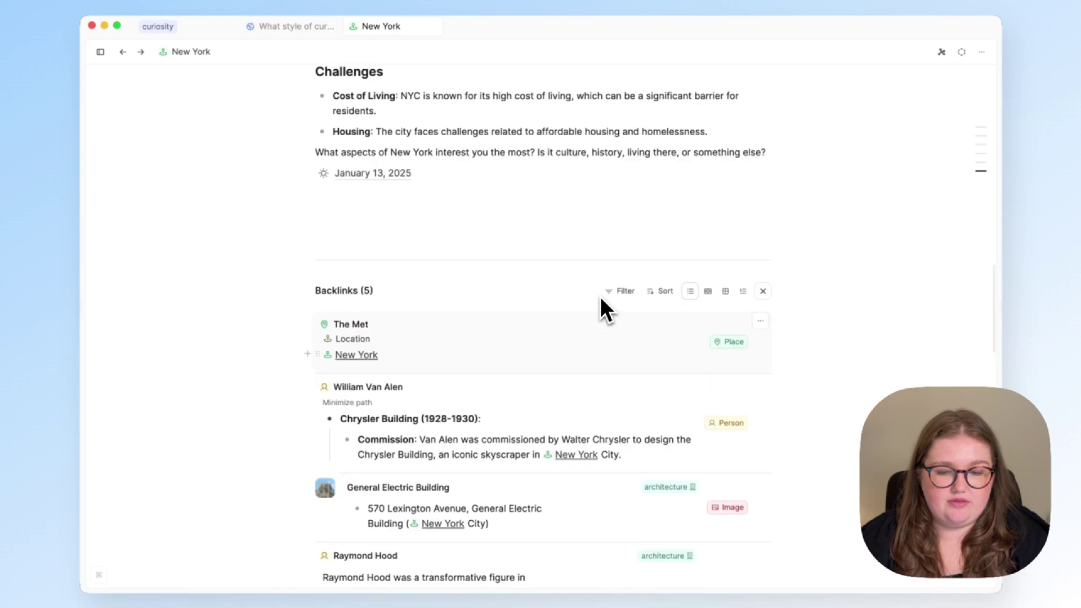
{"action": "scroll", "coordinate": [600, 297], "scroll_direction": "up", "scroll_amount": 3}
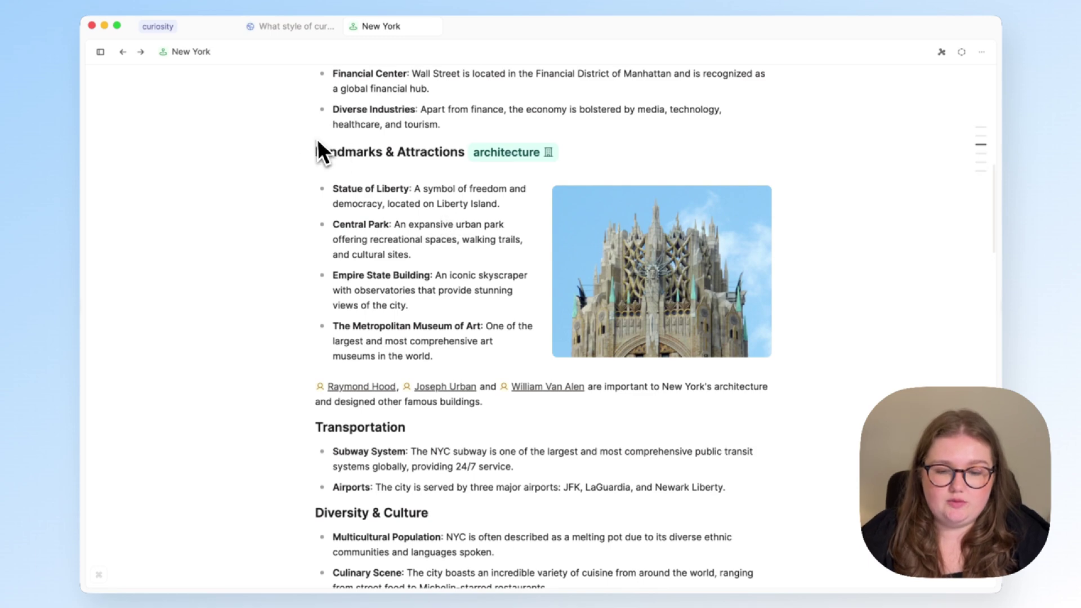
{"action": "scroll", "coordinate": [534, 405], "scroll_direction": "up", "scroll_amount": 1}
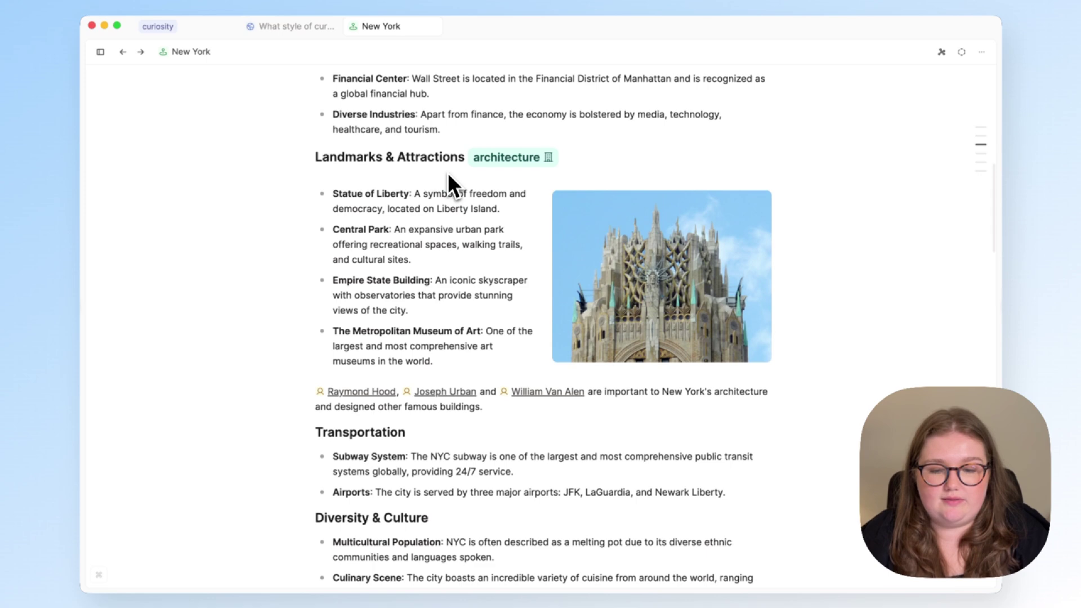
{"action": "scroll", "coordinate": [446, 178], "scroll_direction": "up", "scroll_amount": 1}
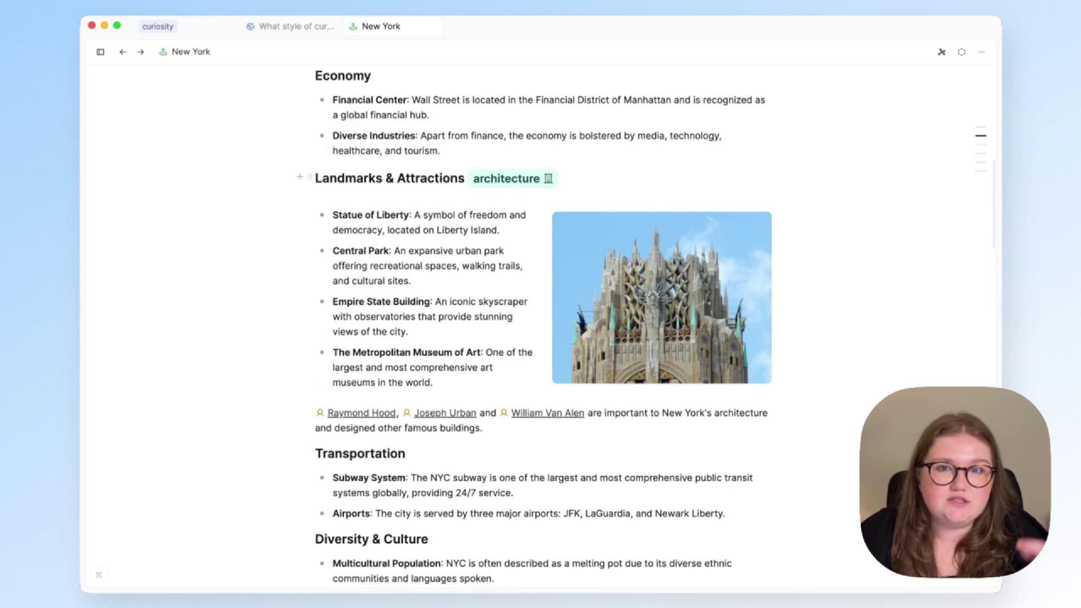
{"action": "scroll", "coordinate": [445, 173], "scroll_direction": "up", "scroll_amount": 15}
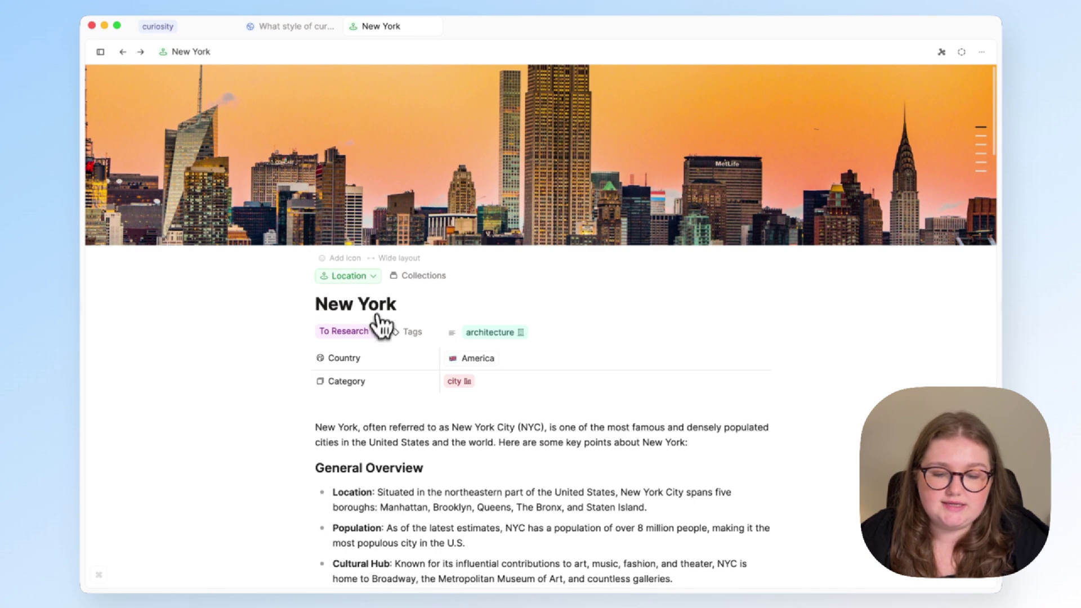
Step: Open the To Research collection from the New York page's tag
{"action": "left_click", "coordinate": [369, 331]}
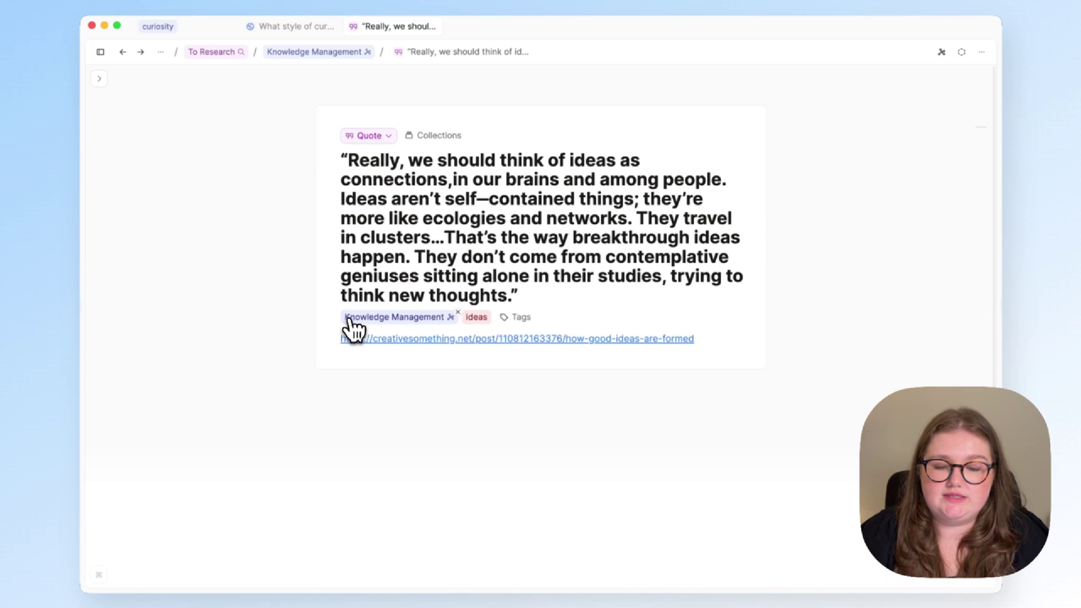
{"action": "left_click", "coordinate": [367, 318]}
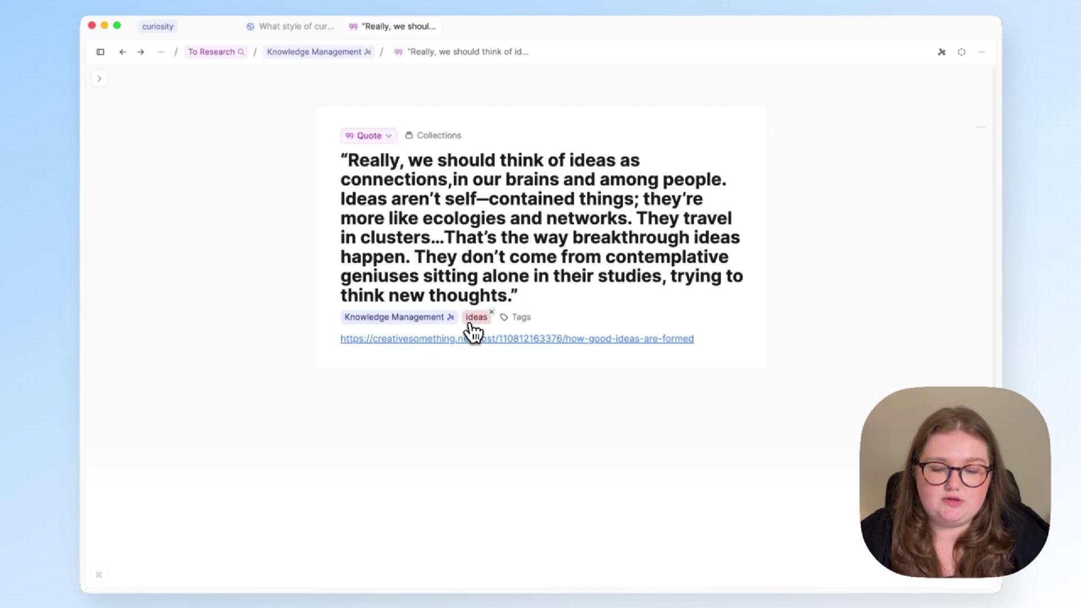
{"action": "left_click", "coordinate": [474, 318]}
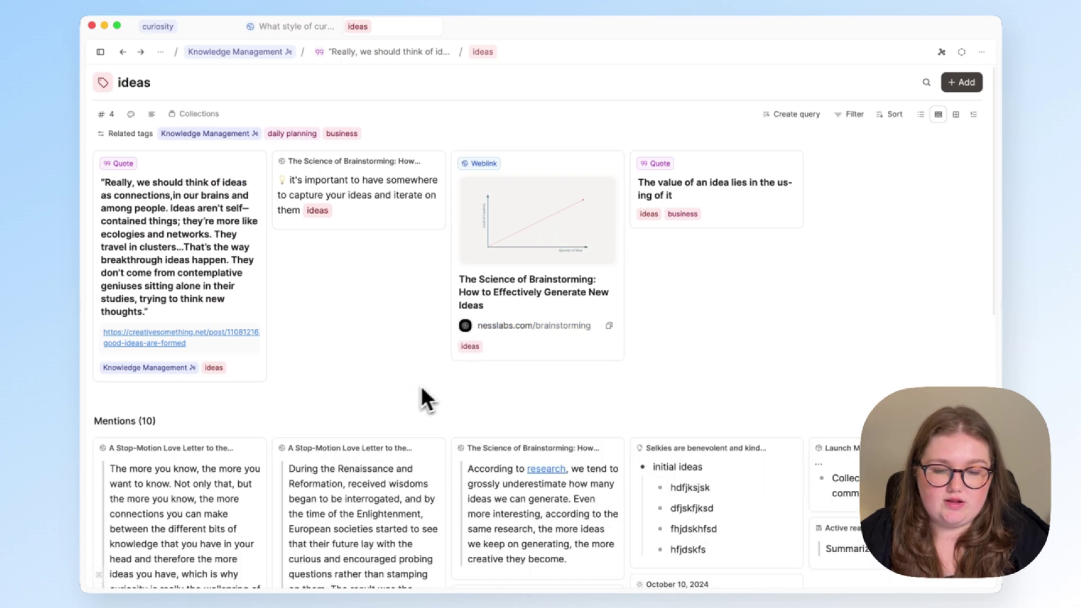
{"action": "key", "text": "super+bracketleft"}
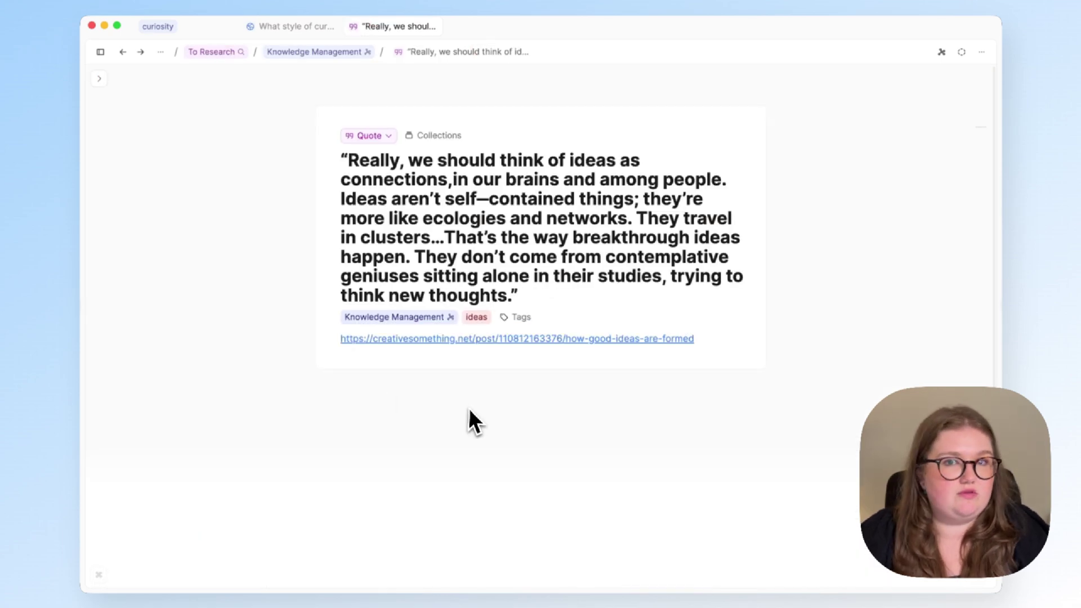